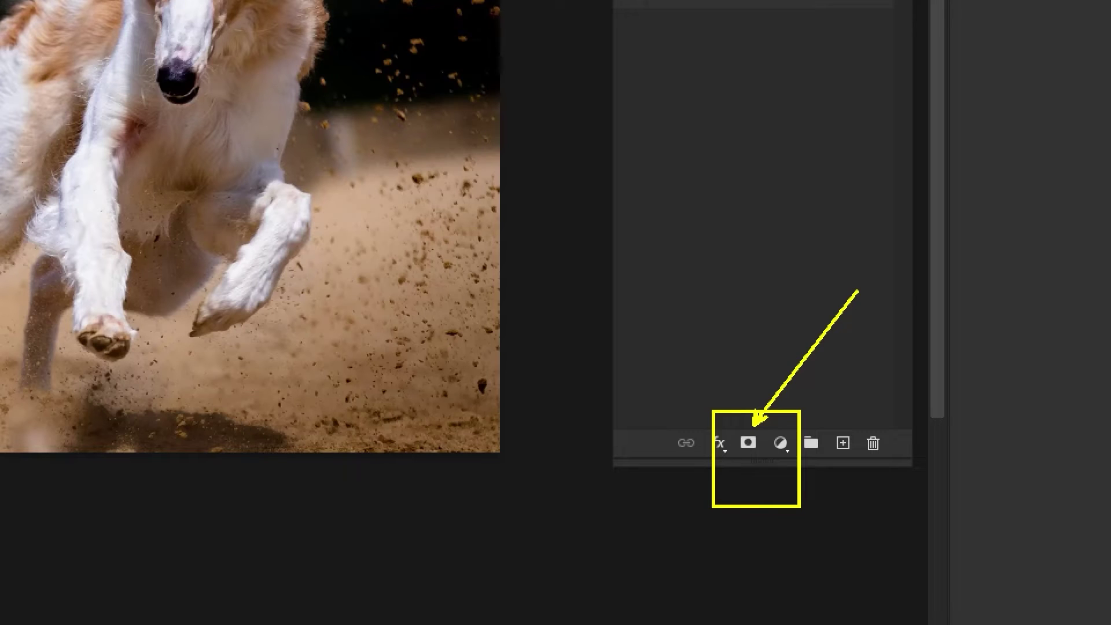
Add a layer mask to Layer 1 of the dog photo and fill its left part with black using a rectangular selection
left_click(747, 443)
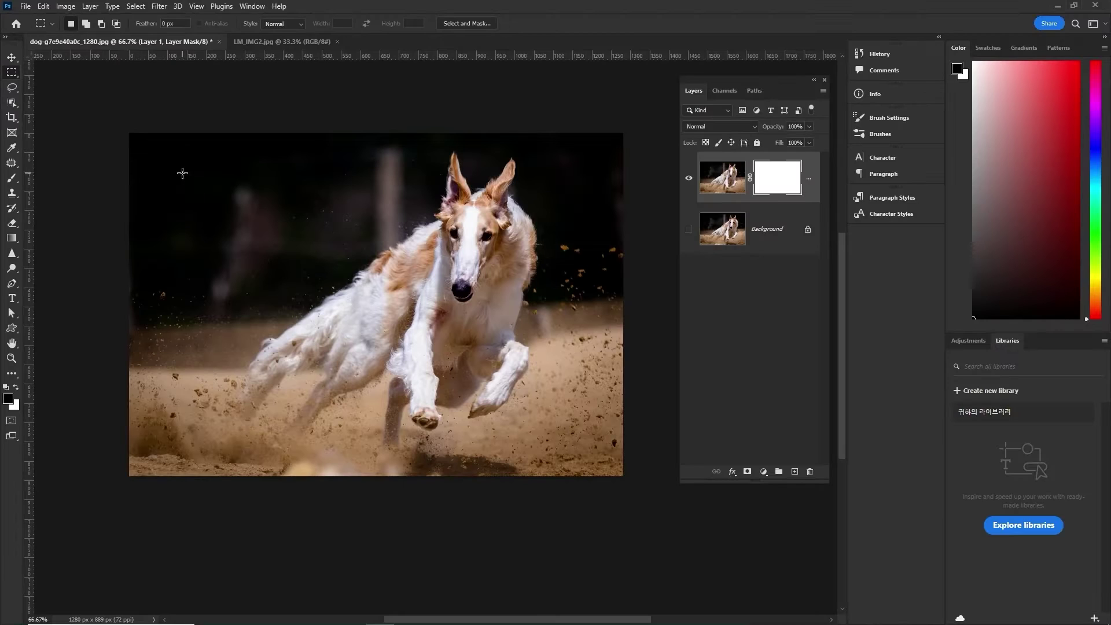
left_click_drag(136, 142, 343, 486)
key("alt+BackSpace")
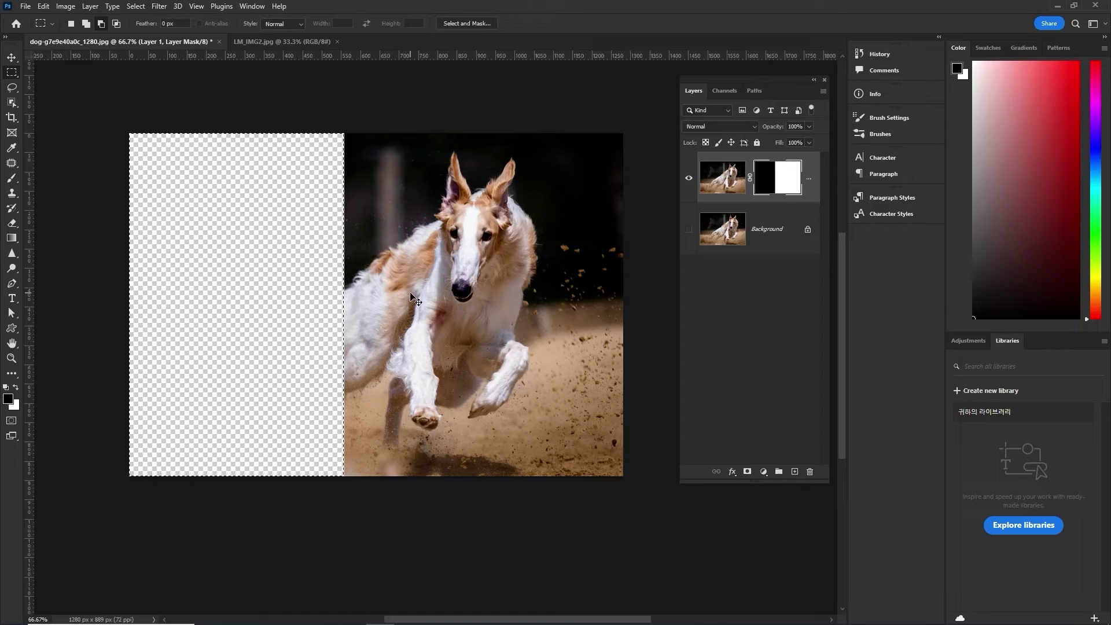
Refill the selected left part of the mask with white and draw a gradient across it
key("ctrl+BackSpace")
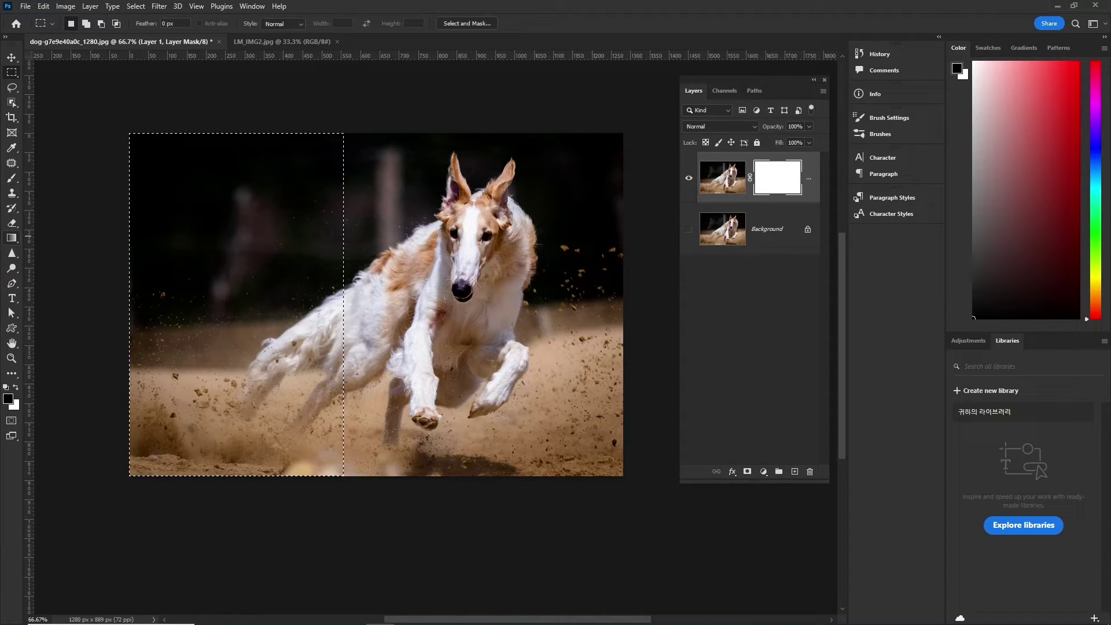
left_click_drag(256, 281, 382, 225)
Use a 400 px round brush with 100% hardness to stamp a black circle on the mask over the dark background behind the dog
left_click(12, 178)
left_click(83, 24)
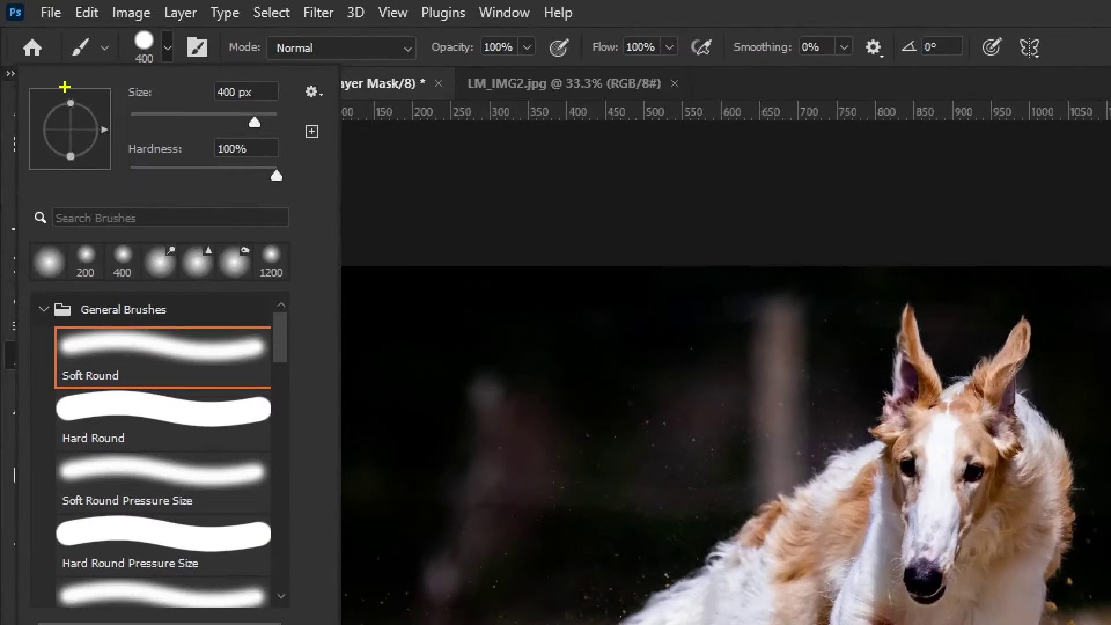
left_click(489, 488)
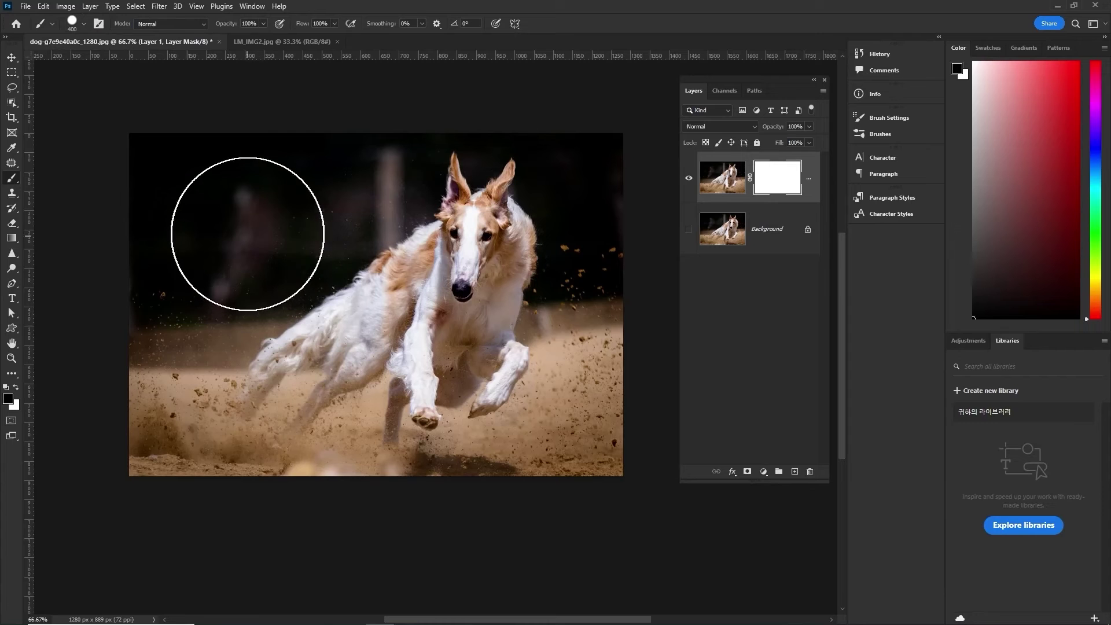
left_click(249, 233)
Soften the brush edge and stamp a soft black spot on the mask below the hard-edged circle
key("shift+bracketleft")
key("shift+bracketleft")
key("shift+bracketleft")
key("shift+bracketleft")
left_click(246, 396)
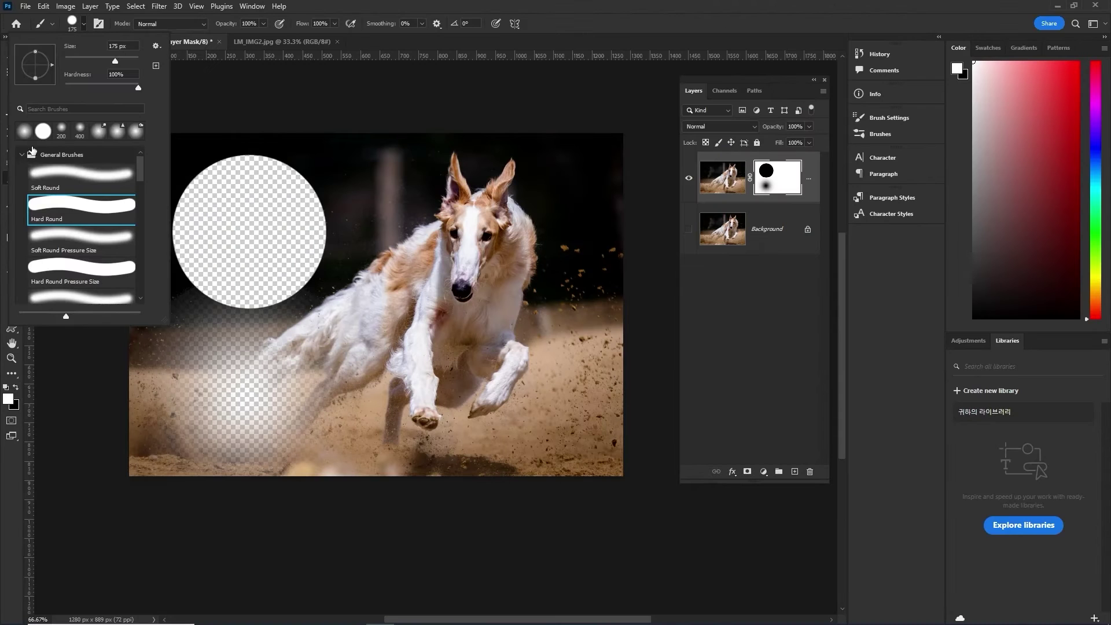
Paint white on the layer mask over the circle and the soft spot to bring the dog photo back
left_click(324, 7)
mouse_move(174, 197)
left_mouse_down()
mouse_move(203, 174)
mouse_move(165, 244)
mouse_move(313, 236)
mouse_move(119, 384)
mouse_move(140, 437)
mouse_move(339, 366)
mouse_move(272, 463)
left_mouse_up()
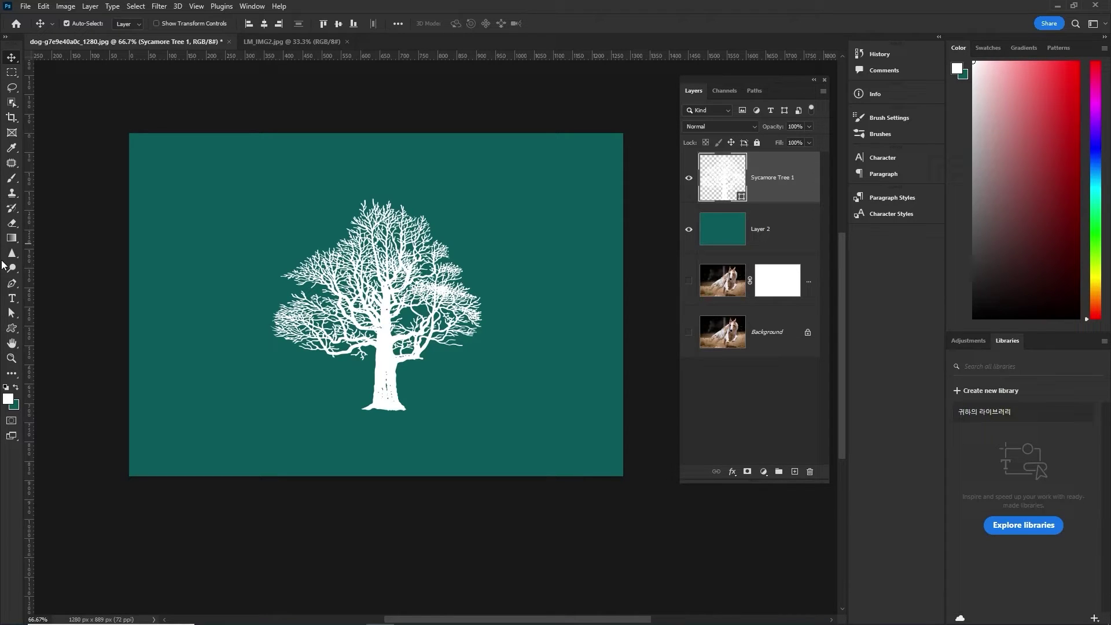
Try to erase part of the Sycamore Tree 1 shape layer without rasterizing it
left_click(12, 227)
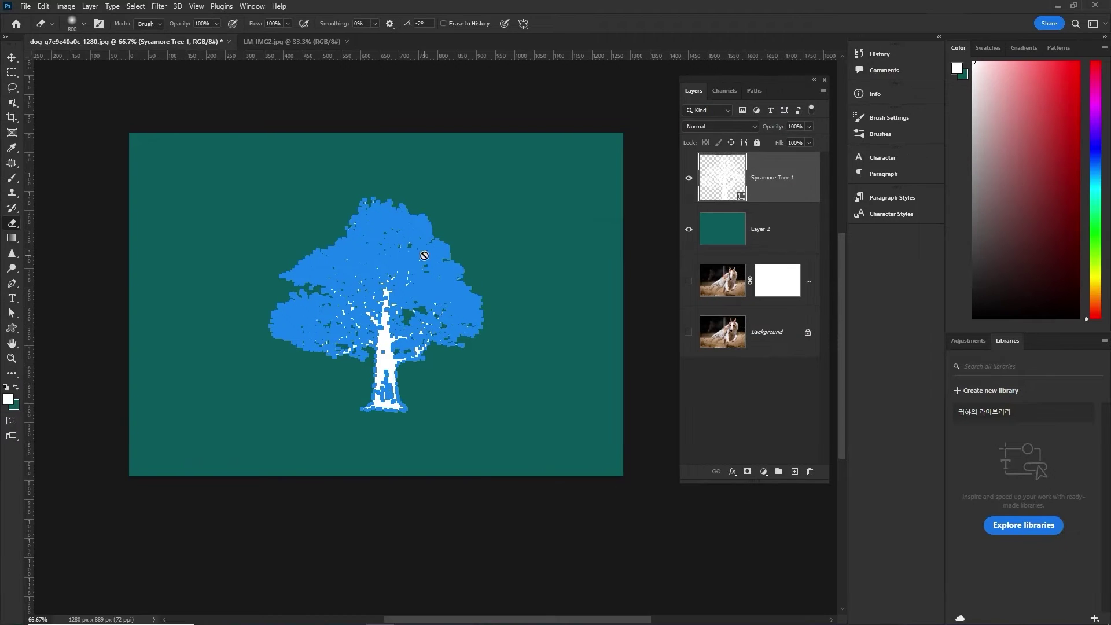
left_click(856, 296)
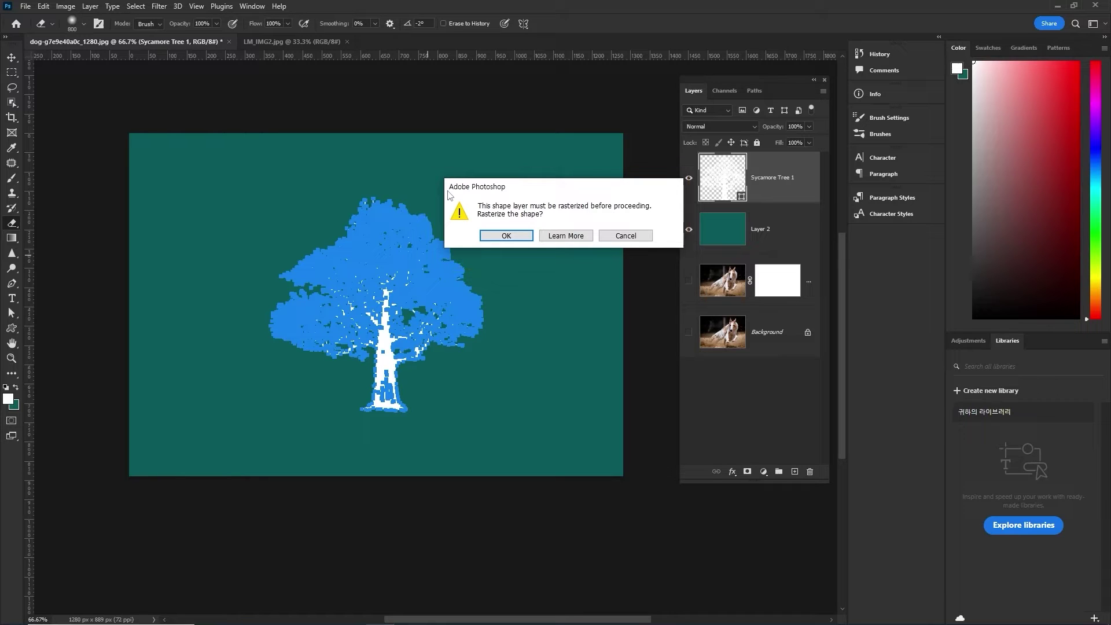
left_click(625, 237)
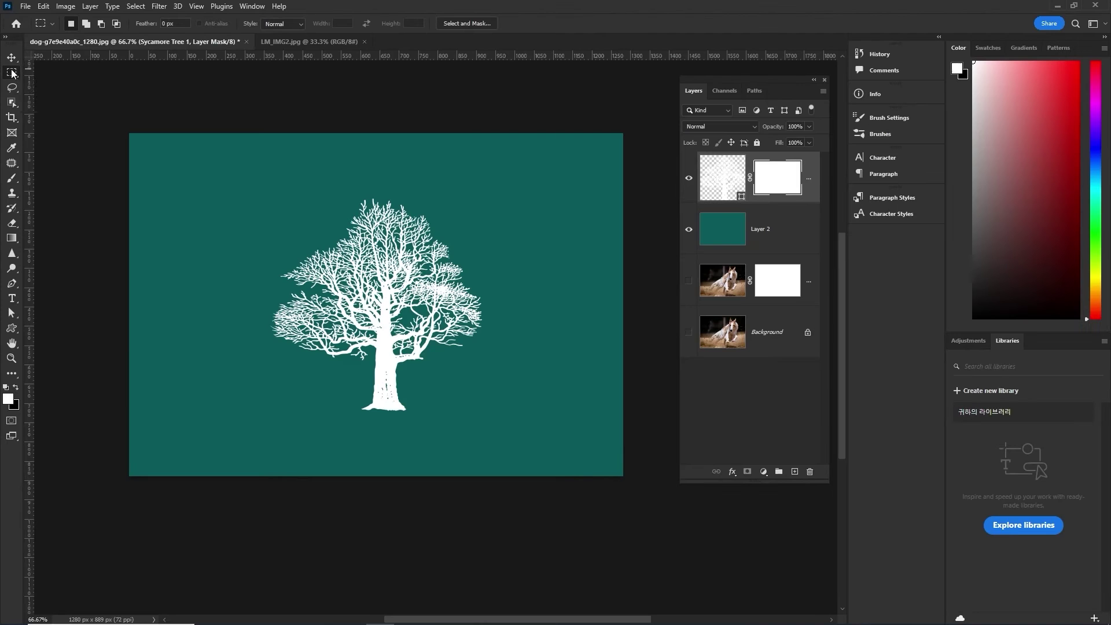
Hide the left half of the sycamore tree by clearing a rectangular selection on its layer mask, and deselect
right_click(12, 73)
left_click(64, 73)
left_click_drag(268, 178, 386, 429)
key("Delete")
key("ctrl+d")
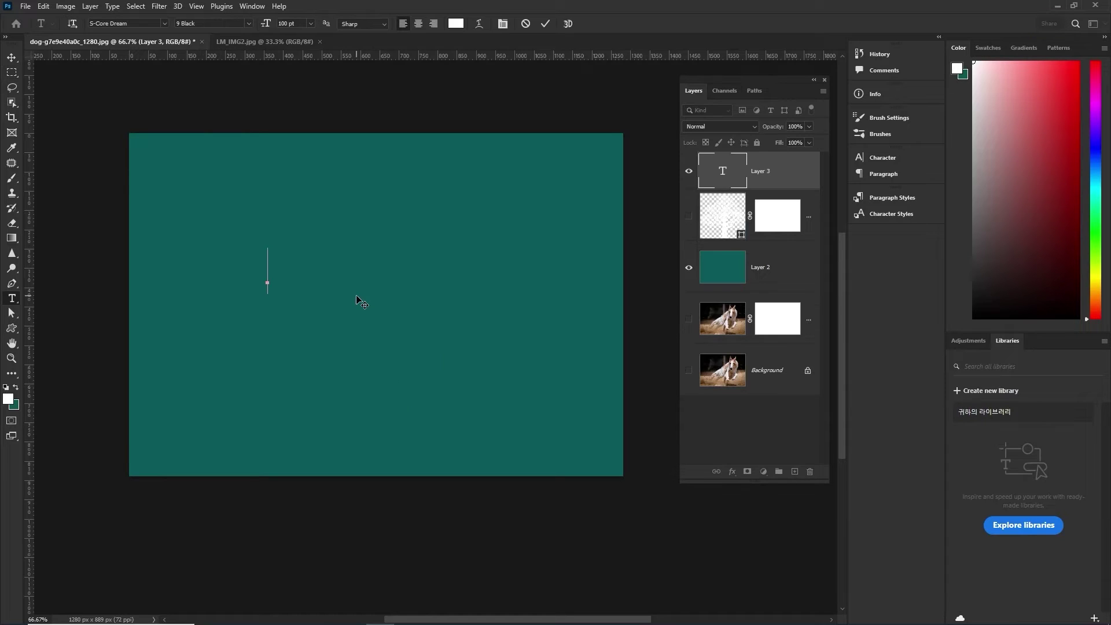
Enter the text LAYER MASK on the teal canvas and move it to the centre
type("LA")
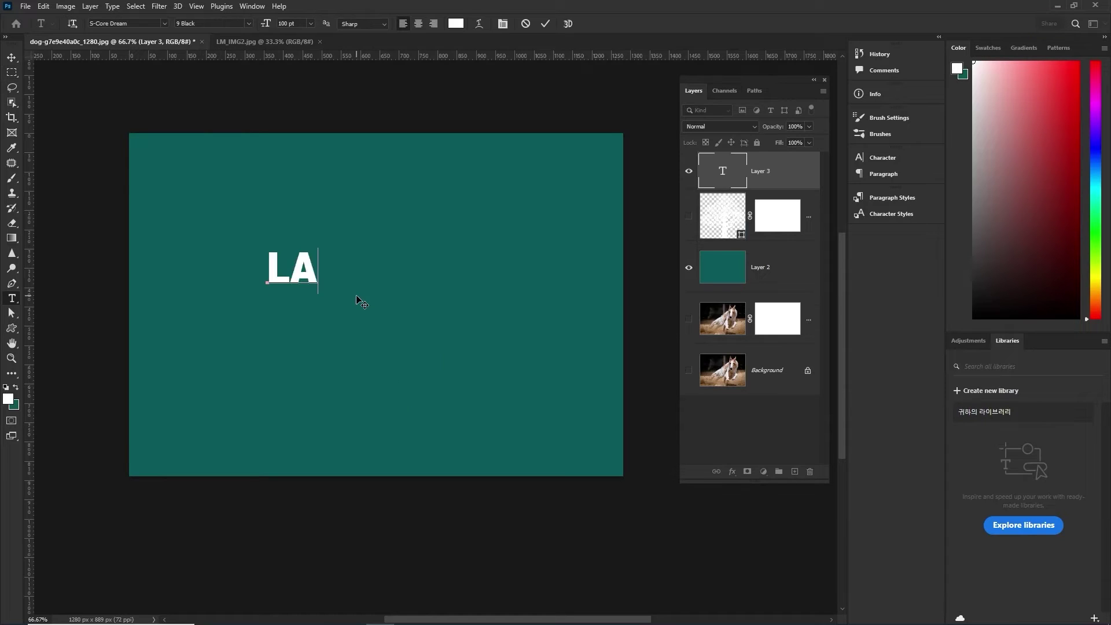
type("YER MASK")
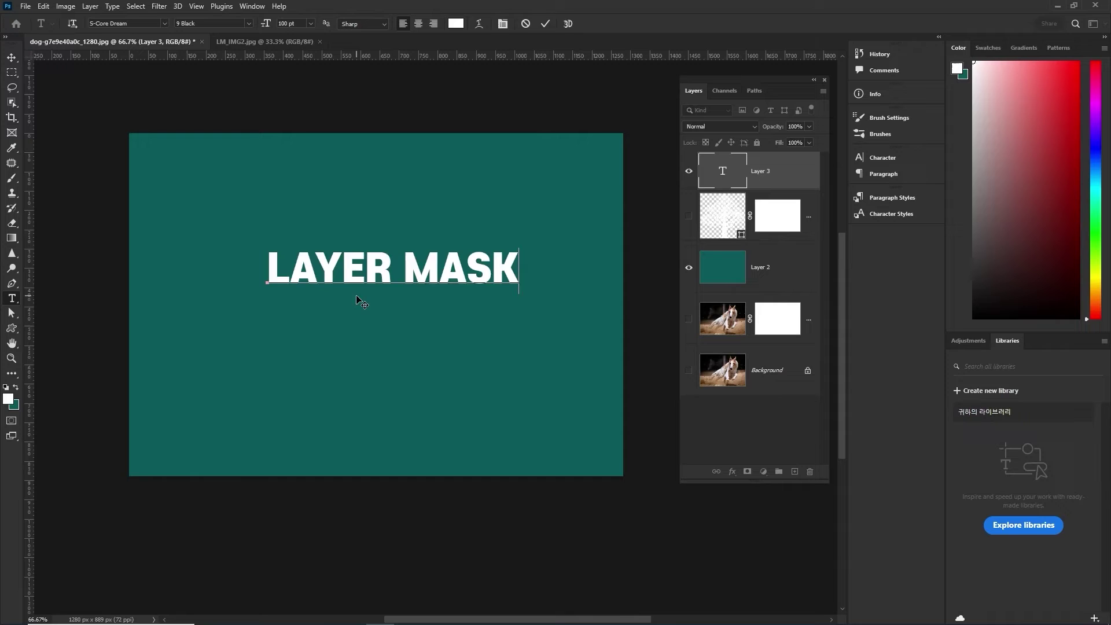
left_click_drag(356, 299, 361, 329)
key("ctrl+Return")
Try erasing the LAYER MASK text, and hide its lower half by clearing a rectangular selection on its layer mask
key("e")
left_click(323, 302)
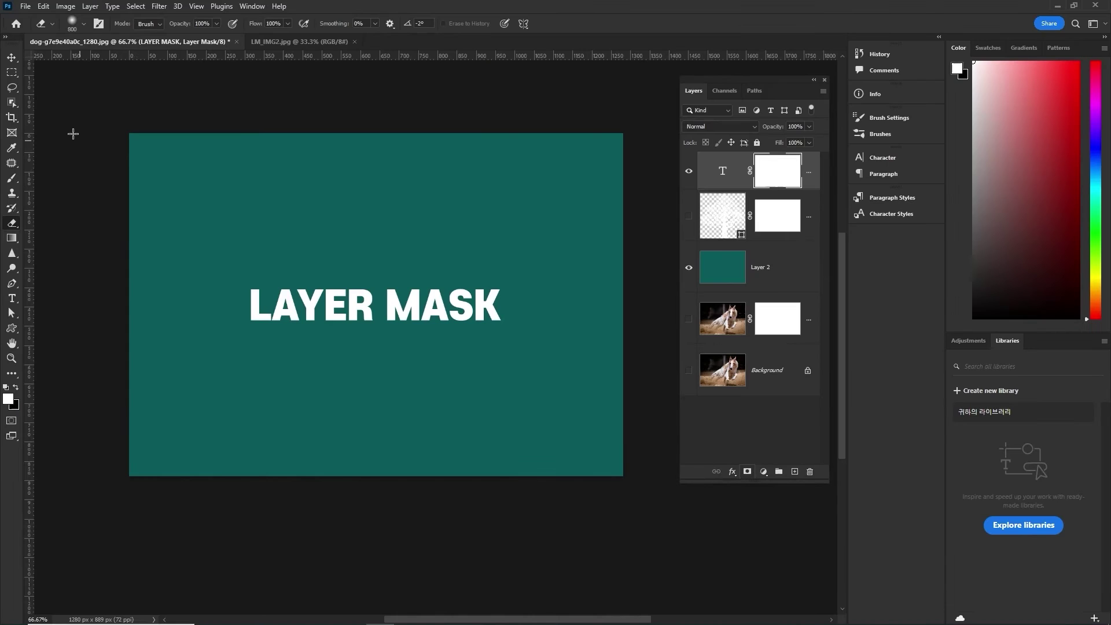
left_click(11, 74)
left_click_drag(230, 307, 536, 367)
key("Delete")
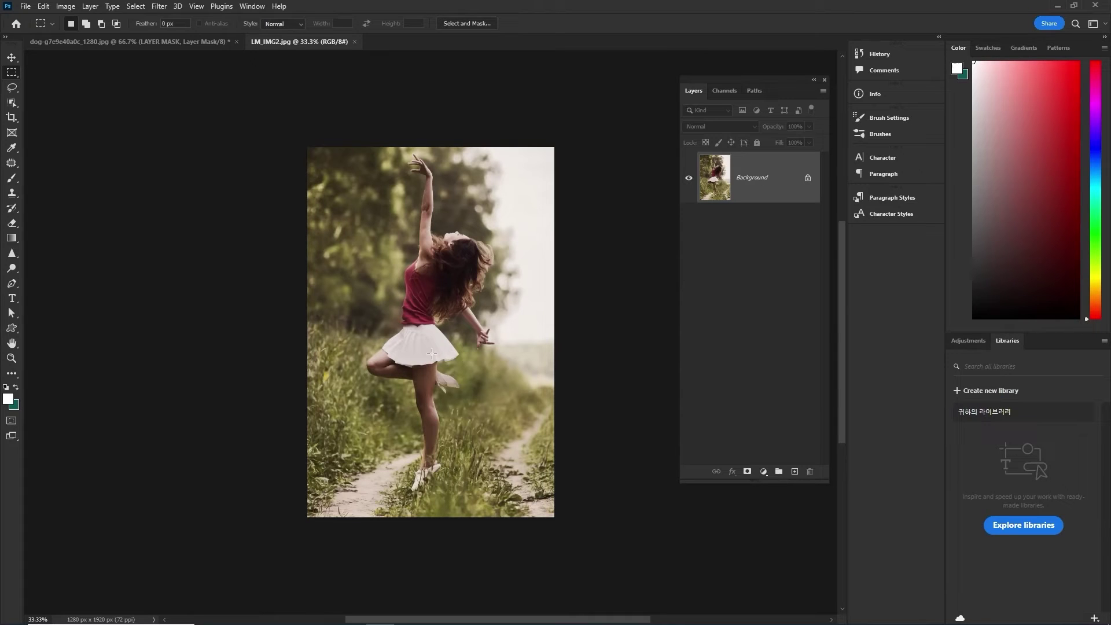
Apply automatic Levels and Curves corrections to the dancer photo on Layer 1 of LM_IMG2.jpg
key("ctrl+l")
left_click(891, 241)
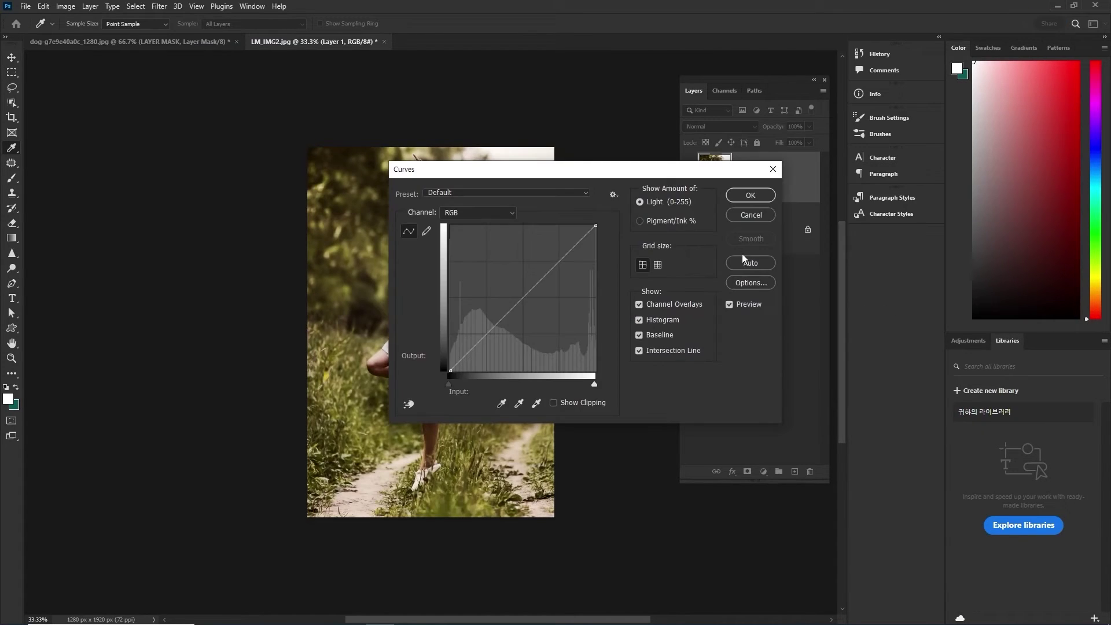
left_click(749, 263)
Move the yellow letter A down over the dancer's lower body and lower its opacity to 47%
left_click_drag(582, 181, 746, 156)
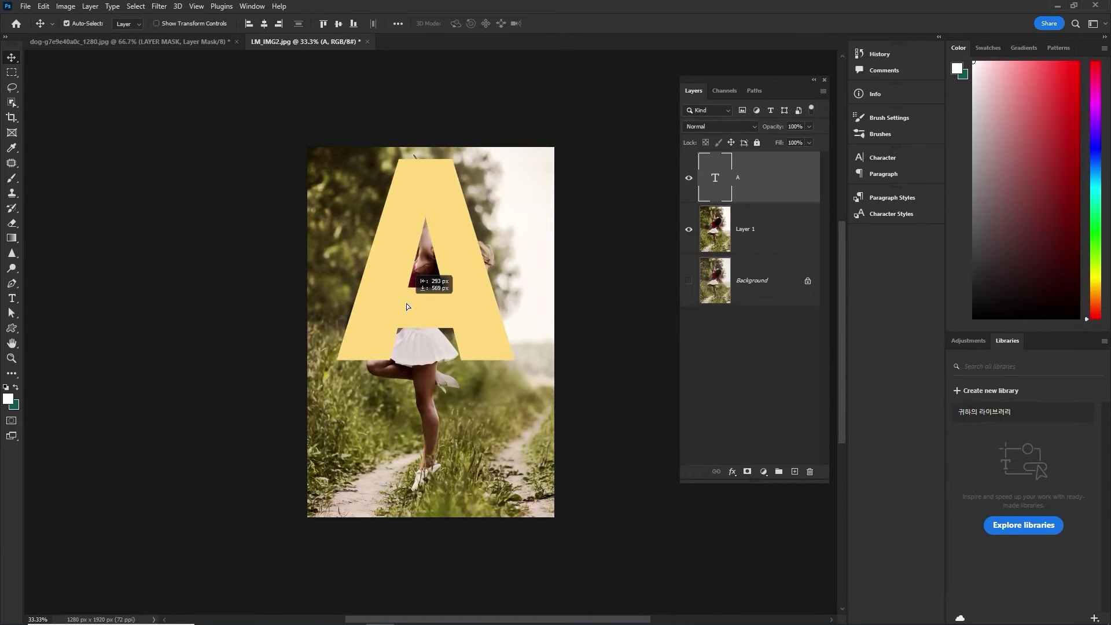
left_click_drag(406, 306, 404, 352)
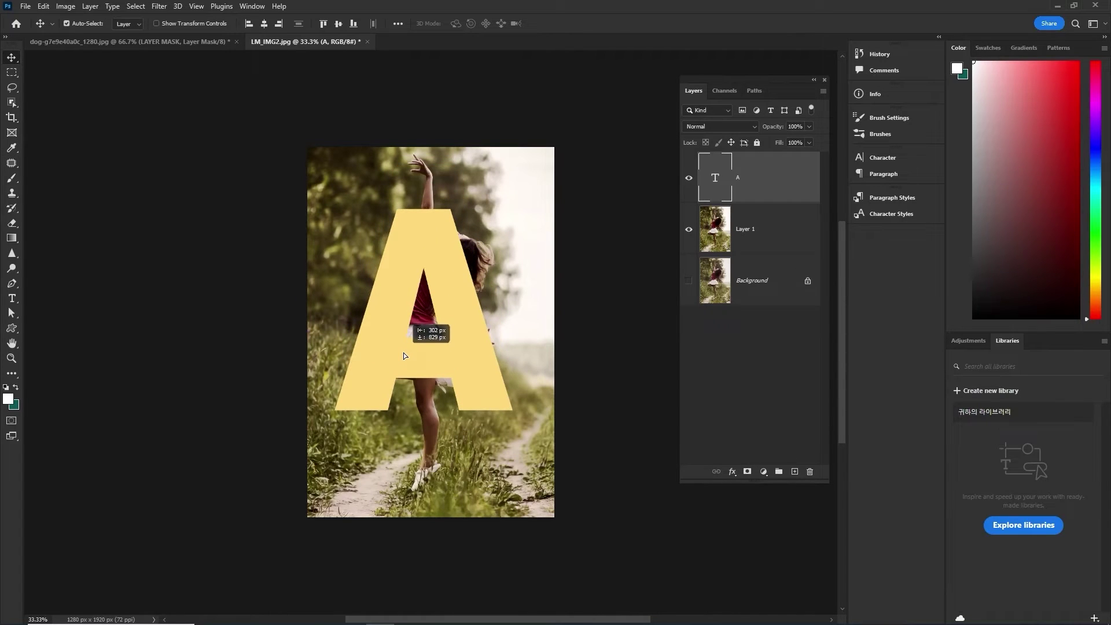
left_click(808, 143)
left_click_drag(757, 144, 782, 143)
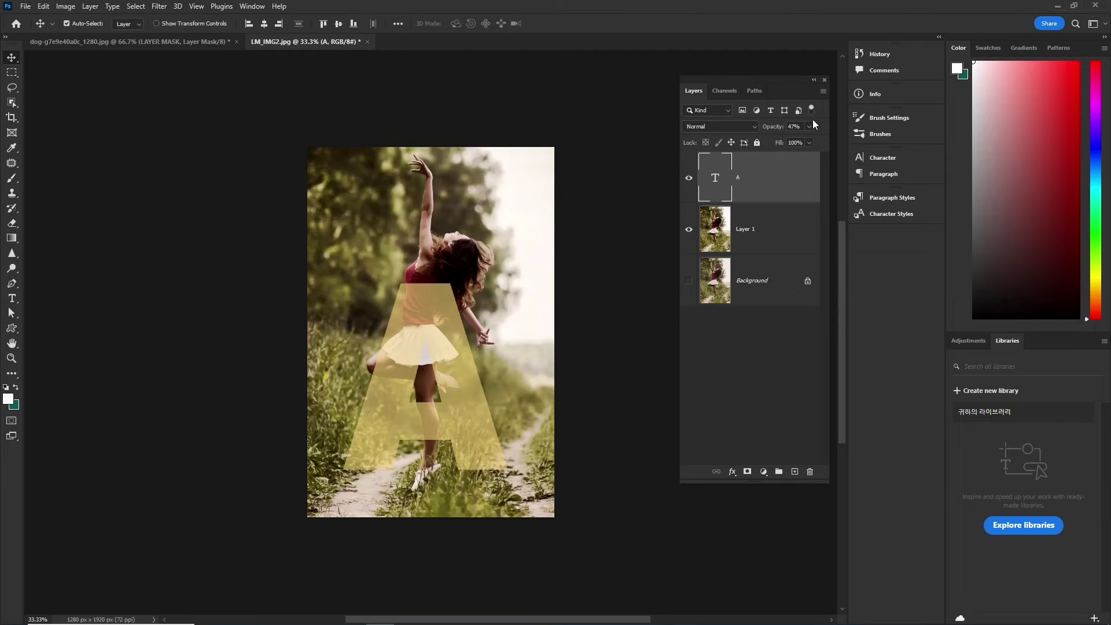
Select the dancer on Layer 1 with the Object Selection tool and mask her figure out of the letter A
left_click(12, 102)
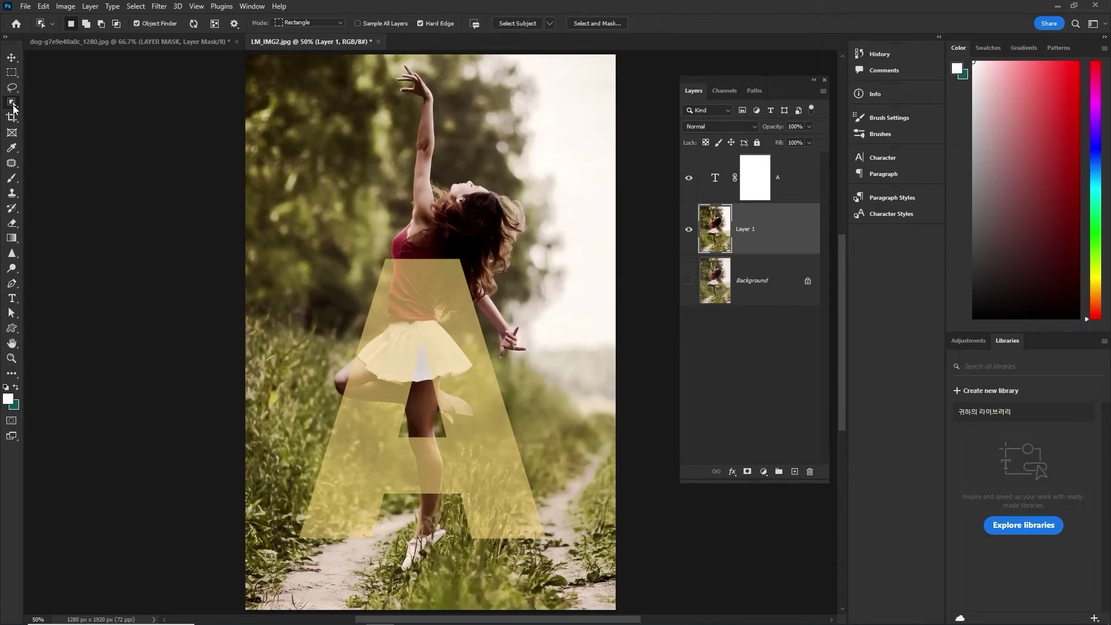
left_click(688, 178)
left_click_drag(322, 61, 543, 584)
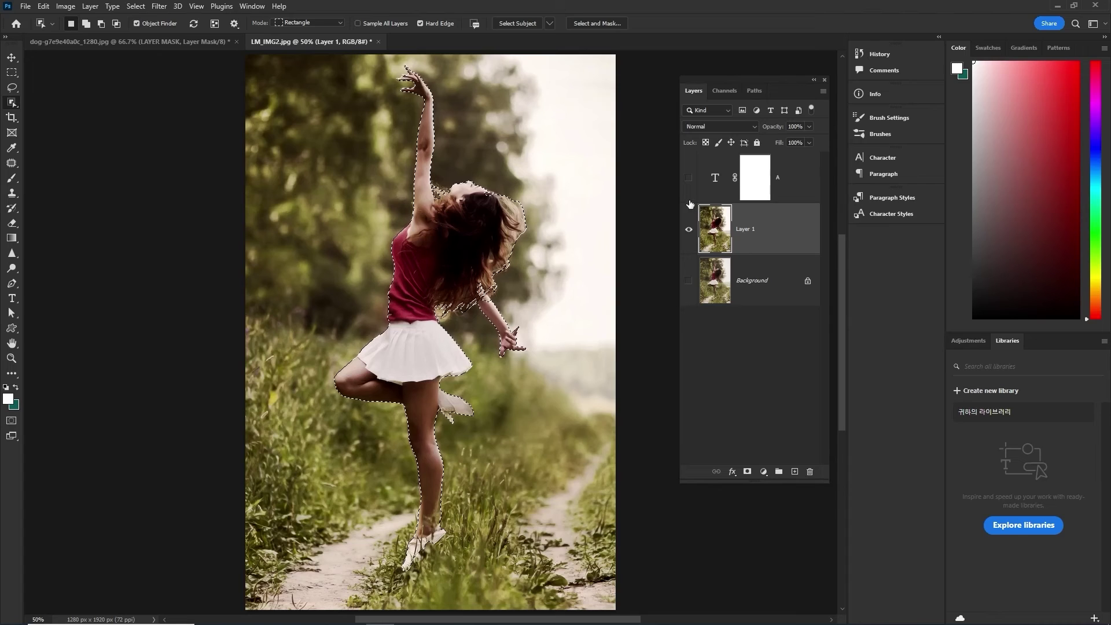
left_click(688, 177)
left_click(754, 177)
key("Delete")
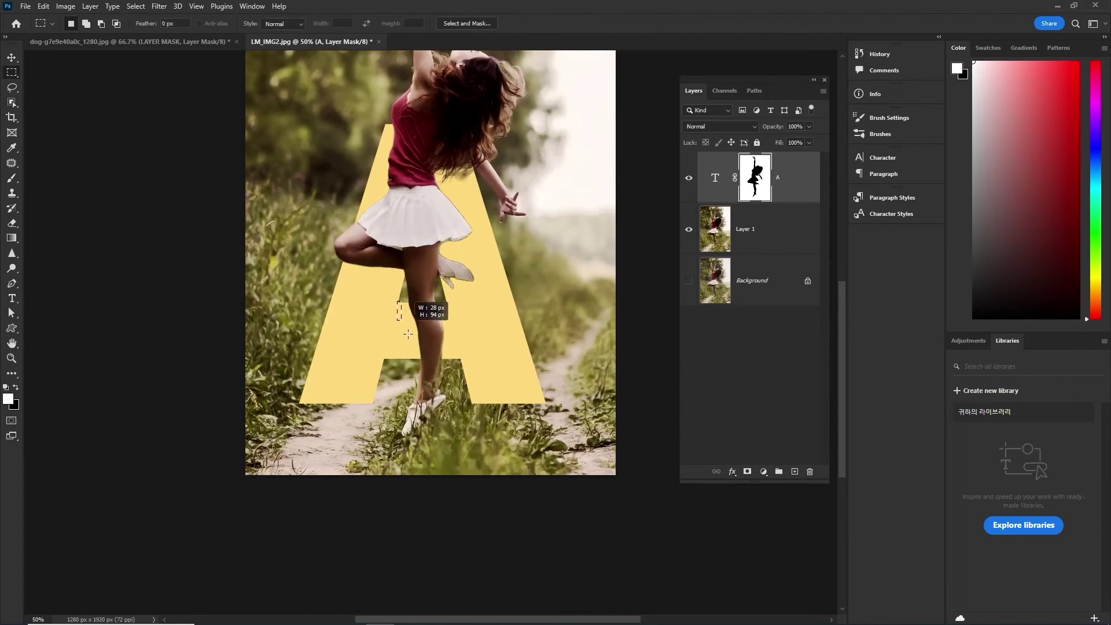
Bring the A's crossbar in front of the dancer's leg by filling a rectangular selection on the letter's mask with white
left_click_drag(397, 301, 472, 358)
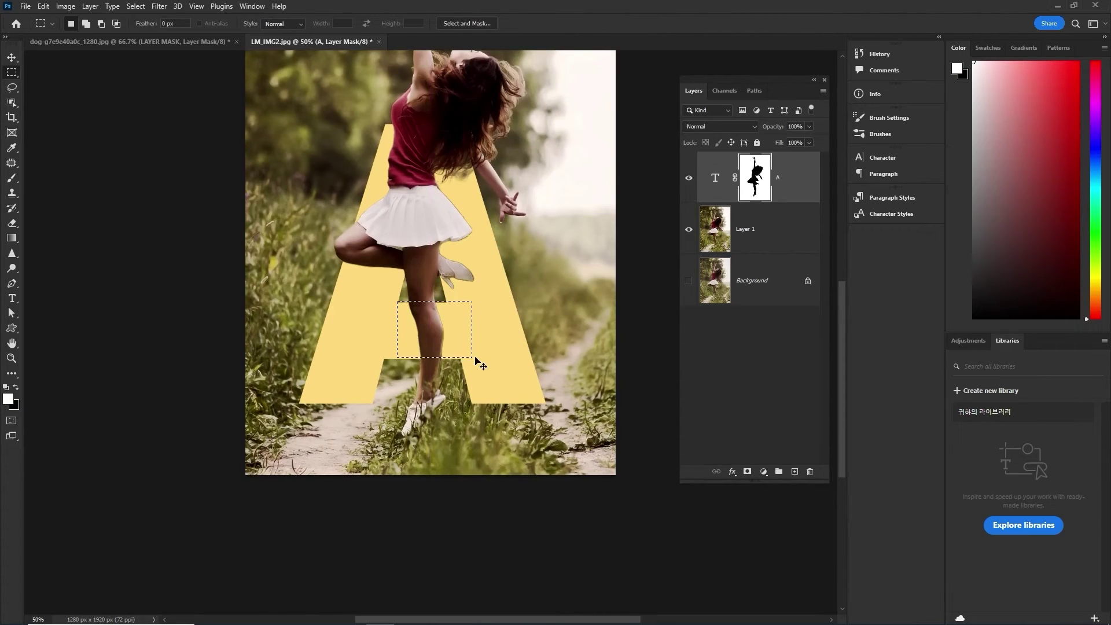
key("ctrl+1")
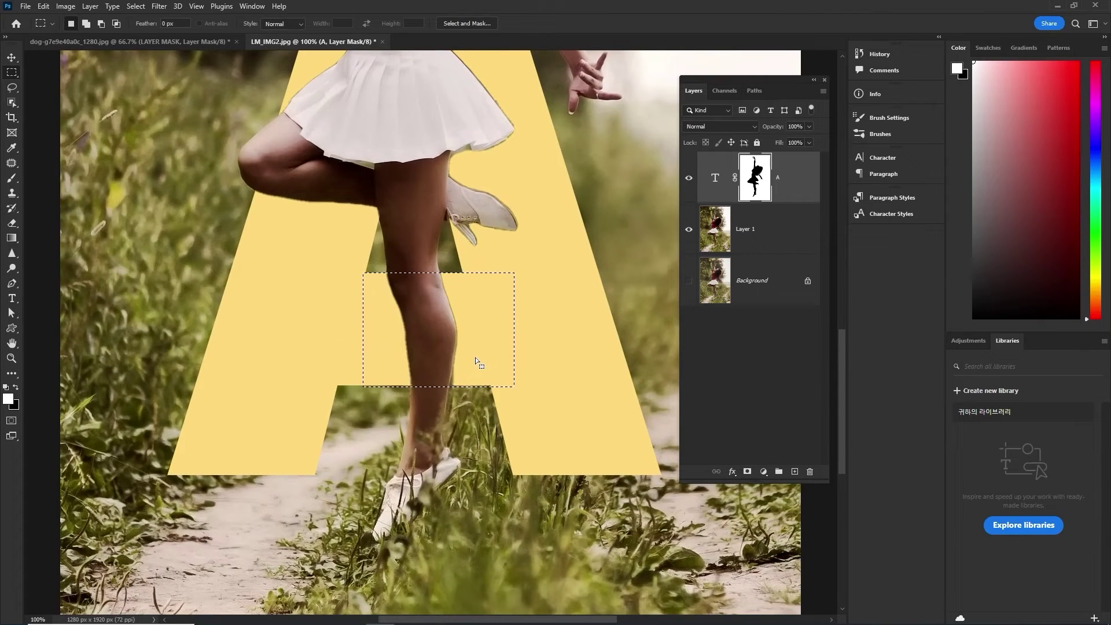
key("alt+BackSpace")
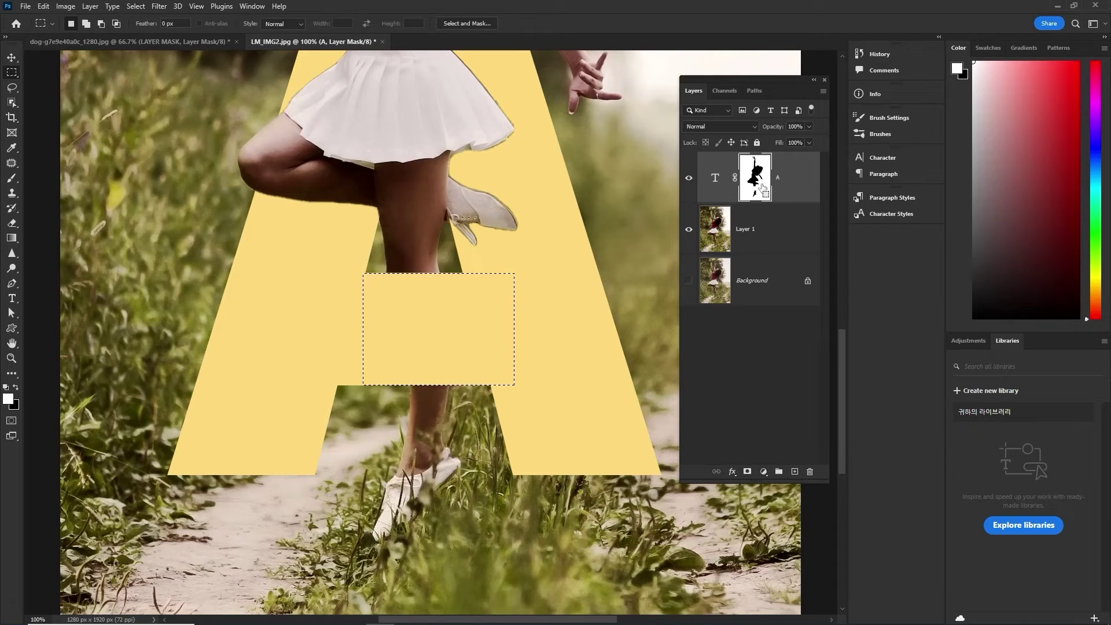
key("ctrl+minus")
key("ctrl+minus")
key("ctrl+minus")
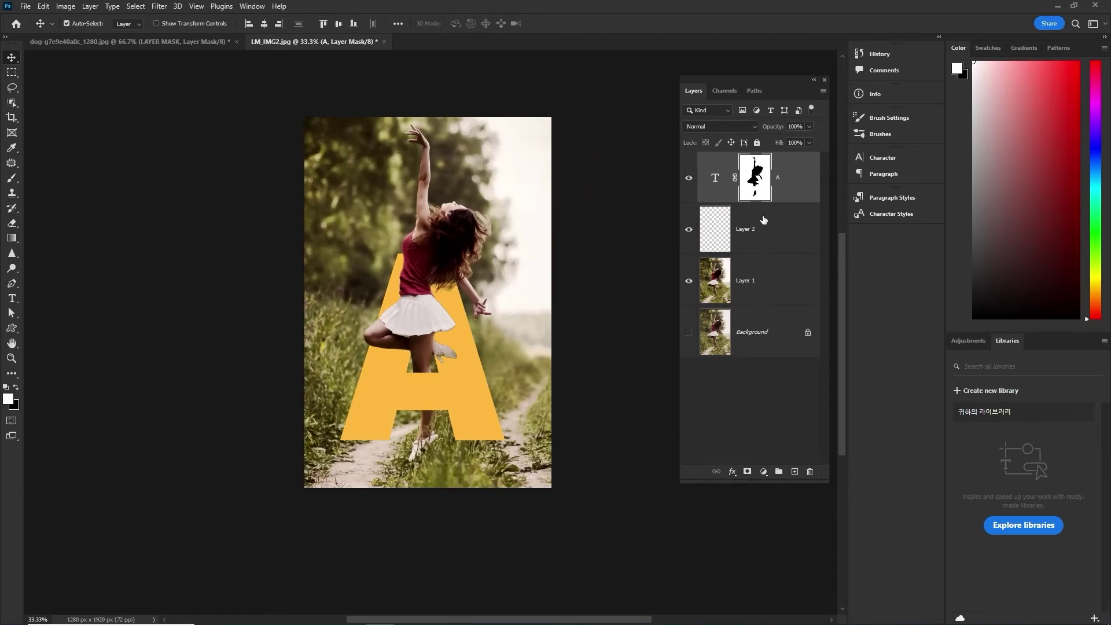
Load the A layer's mask as a selection, invert it and fill the dancer's silhouette with black on a new layer
left_click(764, 224)
left_click(747, 192)
left_click(755, 188, "ctrl")
key("ctrl+shift+i")
left_click(793, 471)
key("x")
key("alt+BackSpace")
key("ctrl+d")
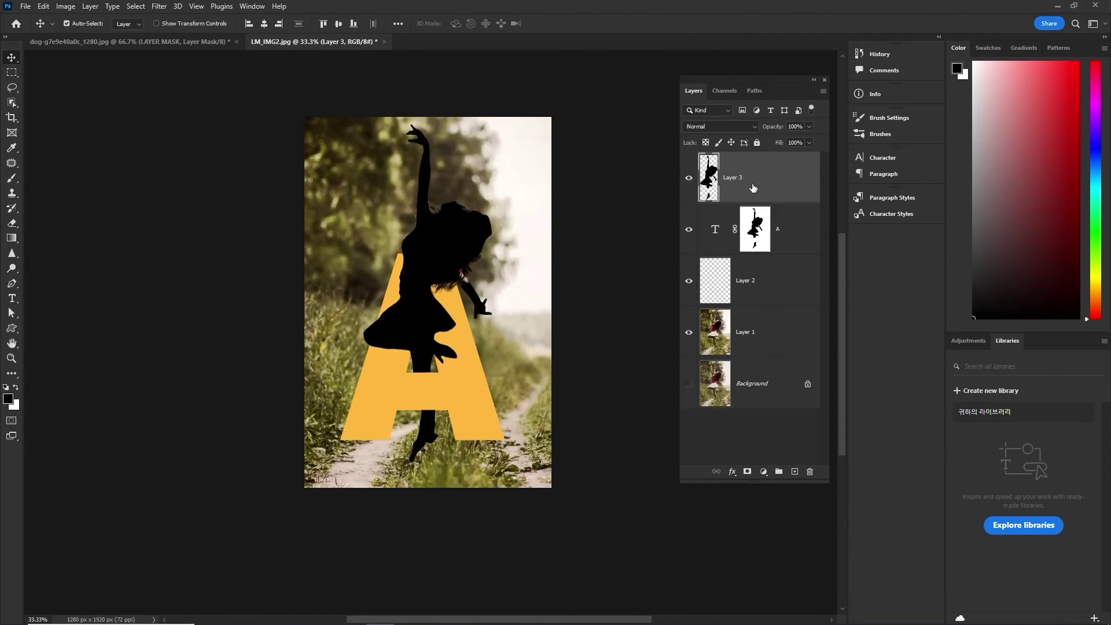
Nudge the black silhouette slightly to the right and down from the dancer
key("Right")
key("Right")
key("Right")
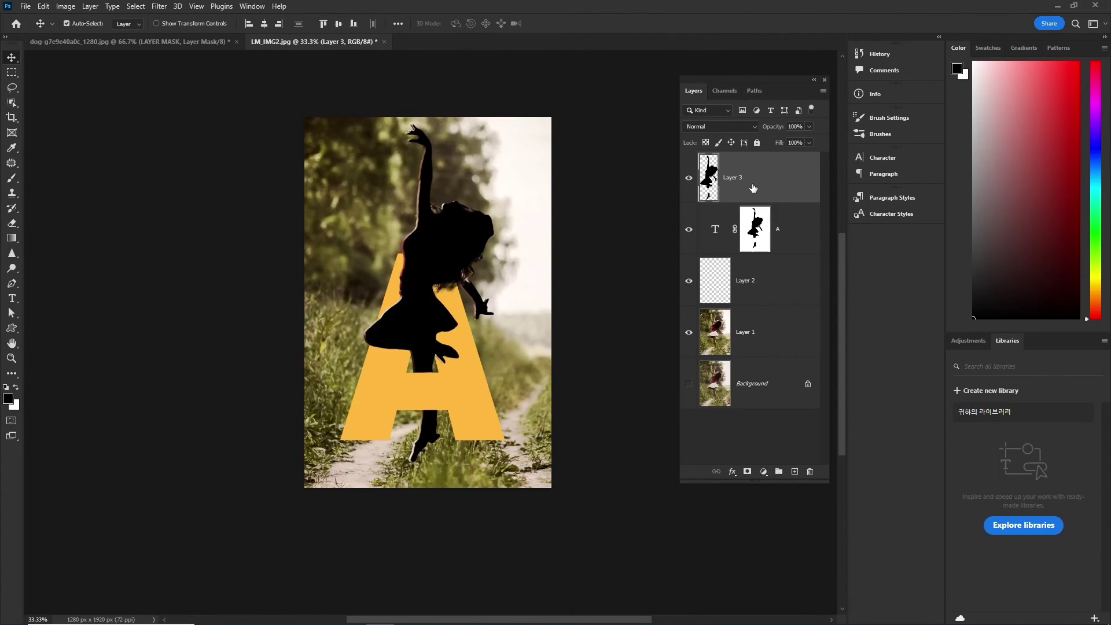
key("Down")
key("Down")
key("Down")
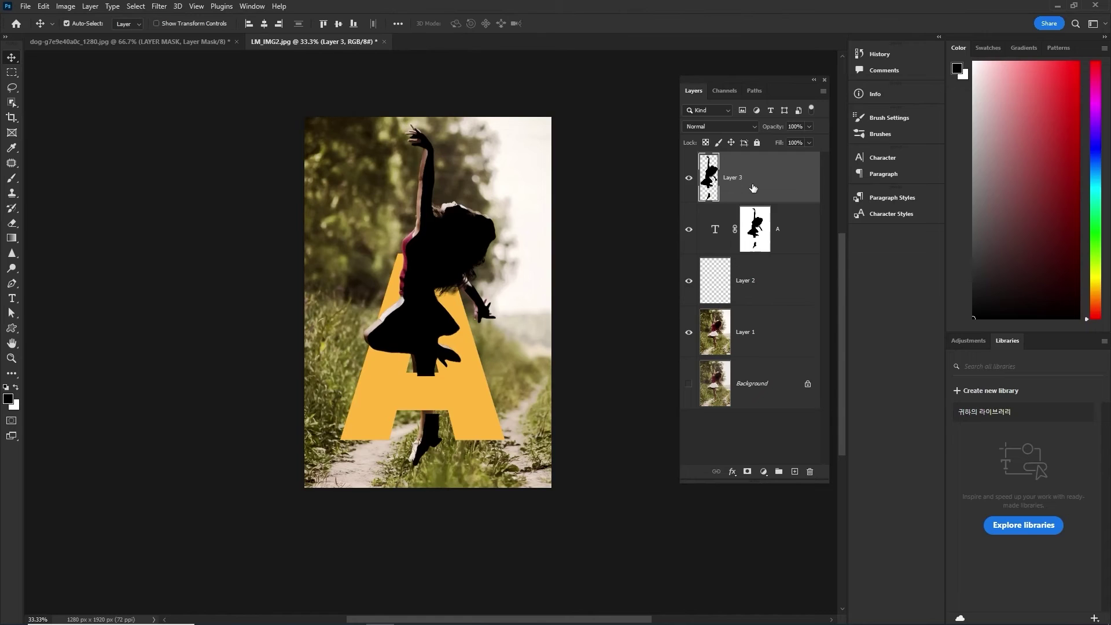
Add a layer mask to Layer 3 and use the A layer's mask selection to hide the silhouette where it covers the dancer
left_click(746, 471)
left_click(754, 229, "ctrl")
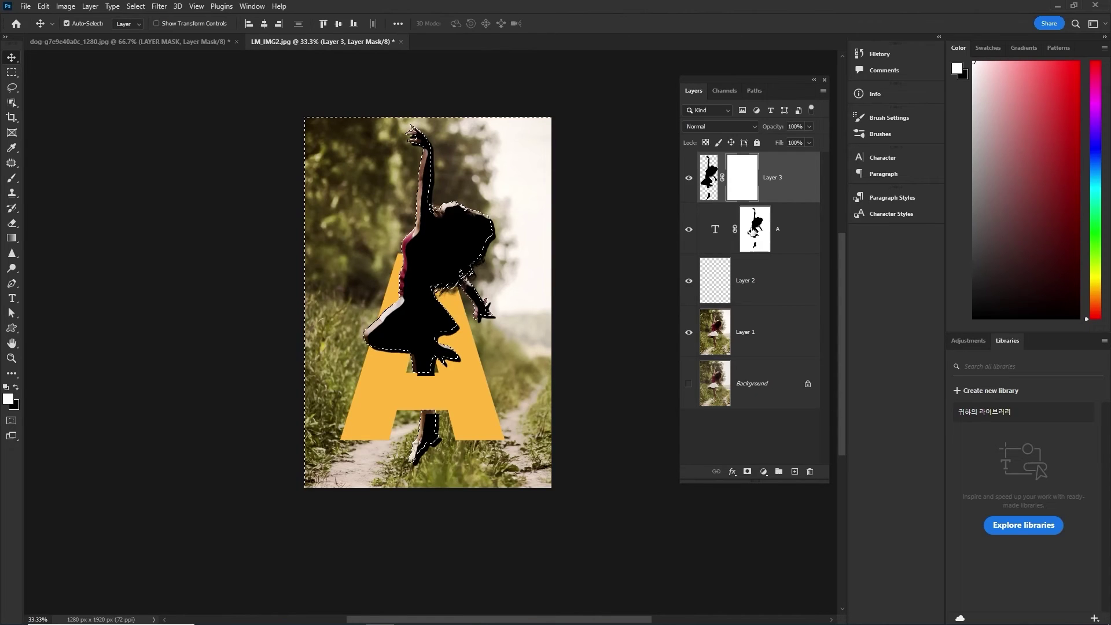
key("ctrl+Delete")
key("ctrl+d")
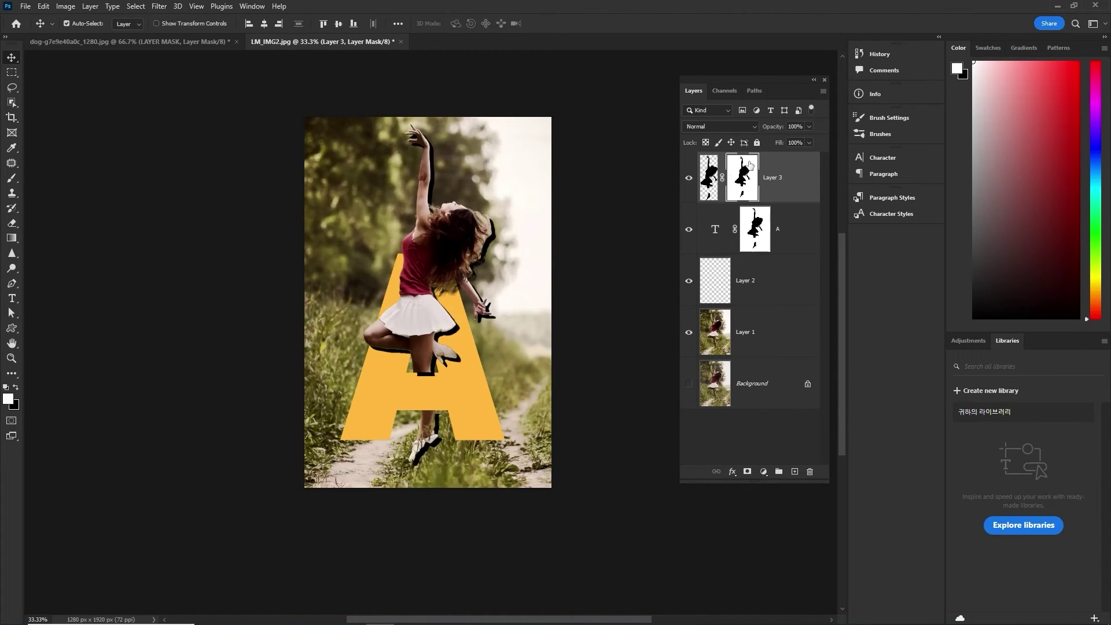
Set the opacity of the shadow on Layer 3 to 25%
key("ctrl+2")
left_click(808, 126)
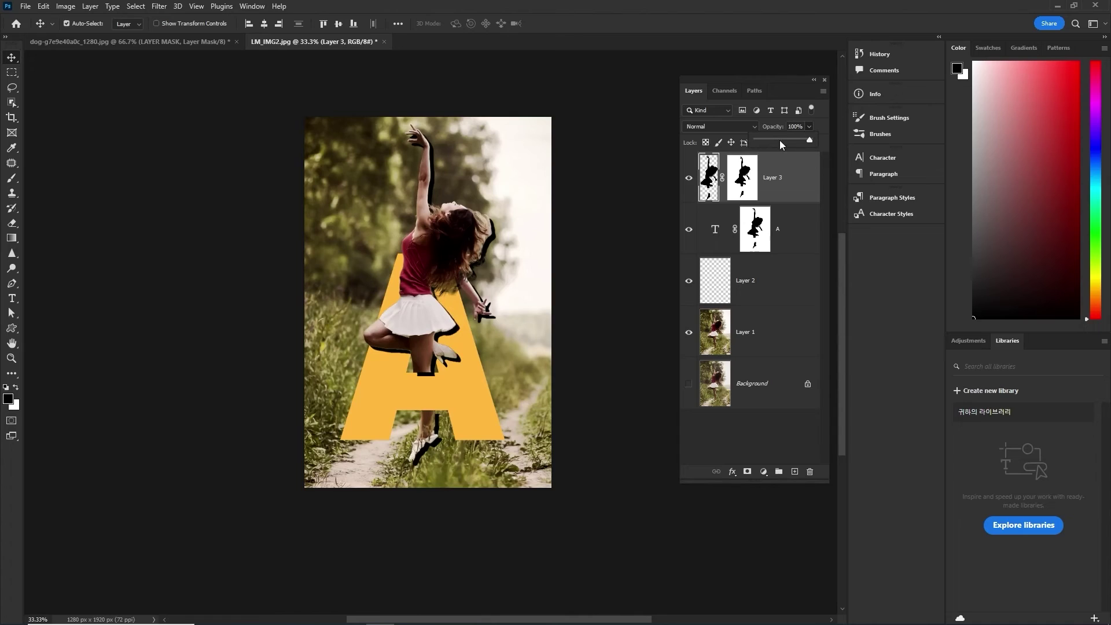
left_click(793, 126)
type("25")
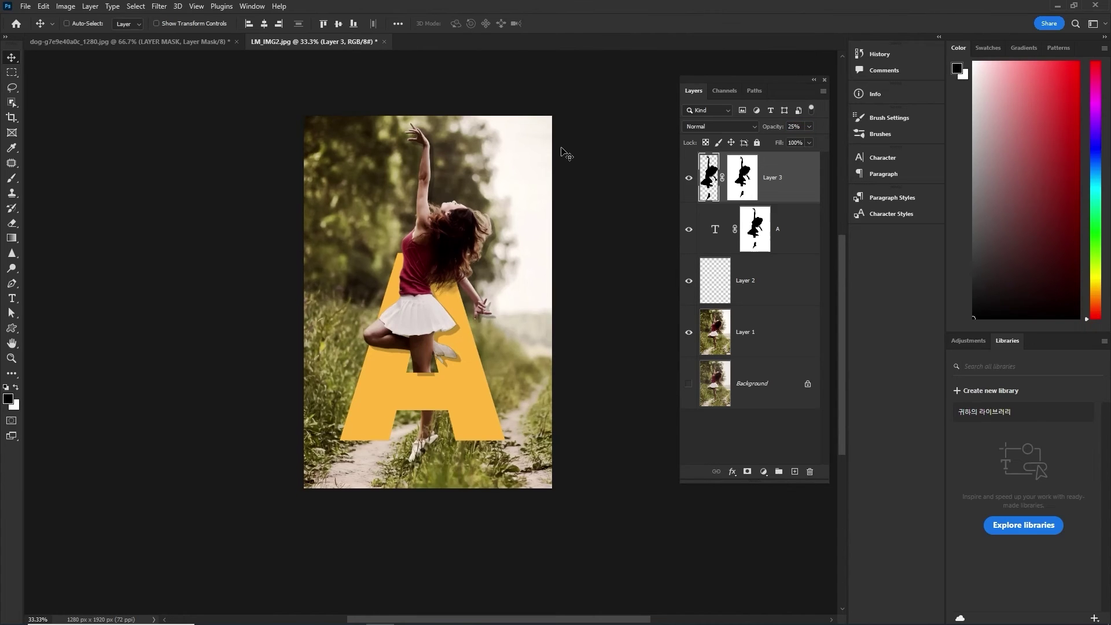
Trim the shadow on Layer 3 around the A's crossbar and limit its mask to the letter's shape
key("ctrl+plus")
key("m")
left_click_drag(362, 391, 487, 422)
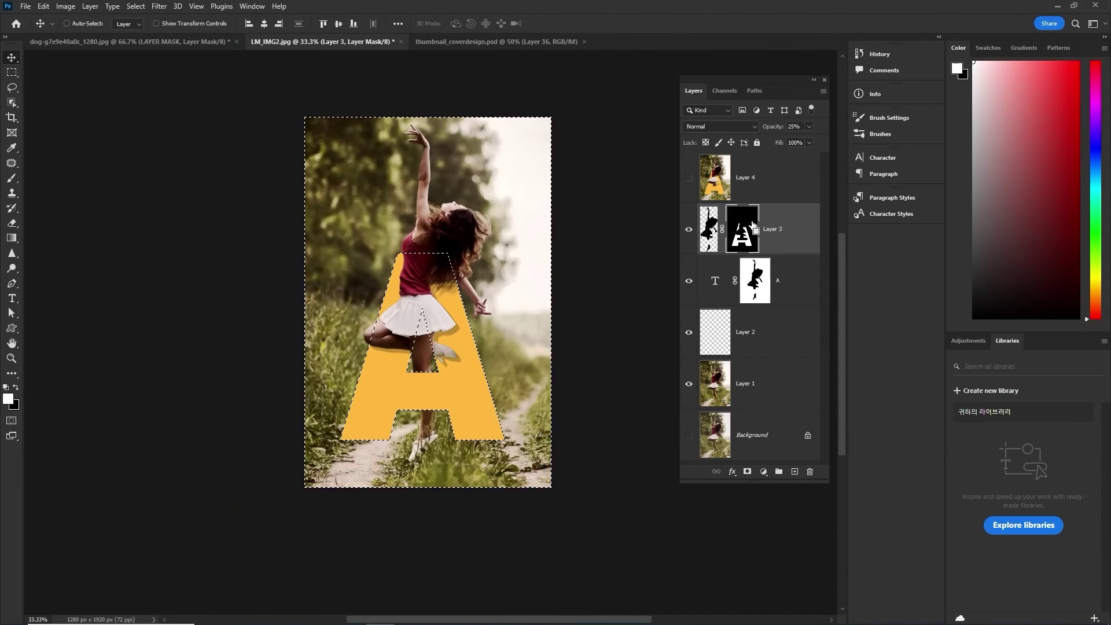
key("ctrl")
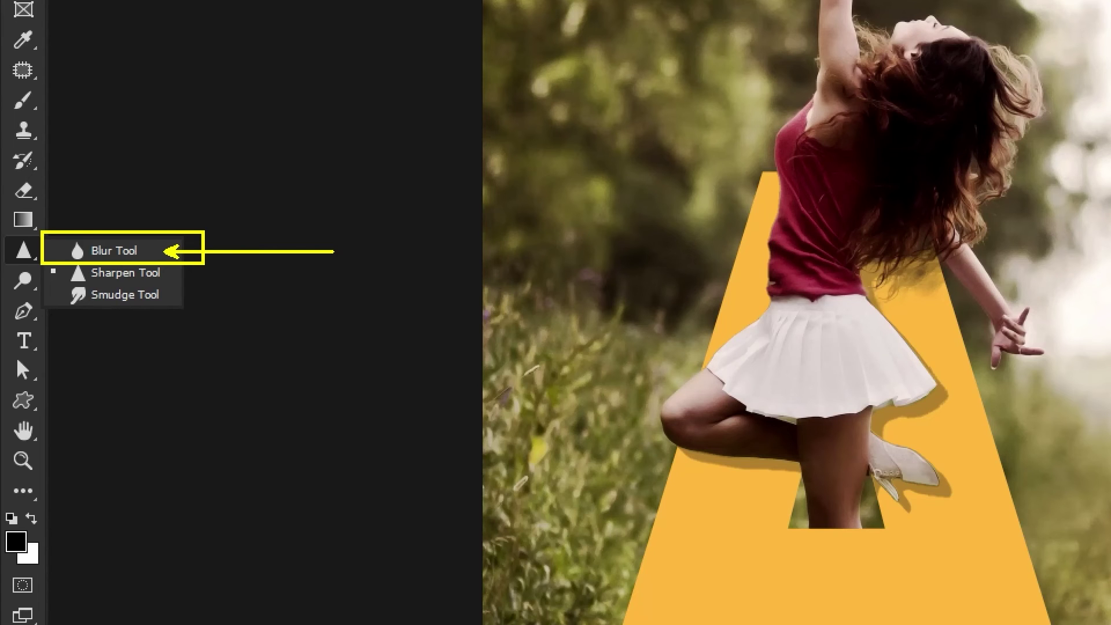
Soften the shadow below the dancer's raised leg with the Blur tool at 50% strength
left_click(114, 250)
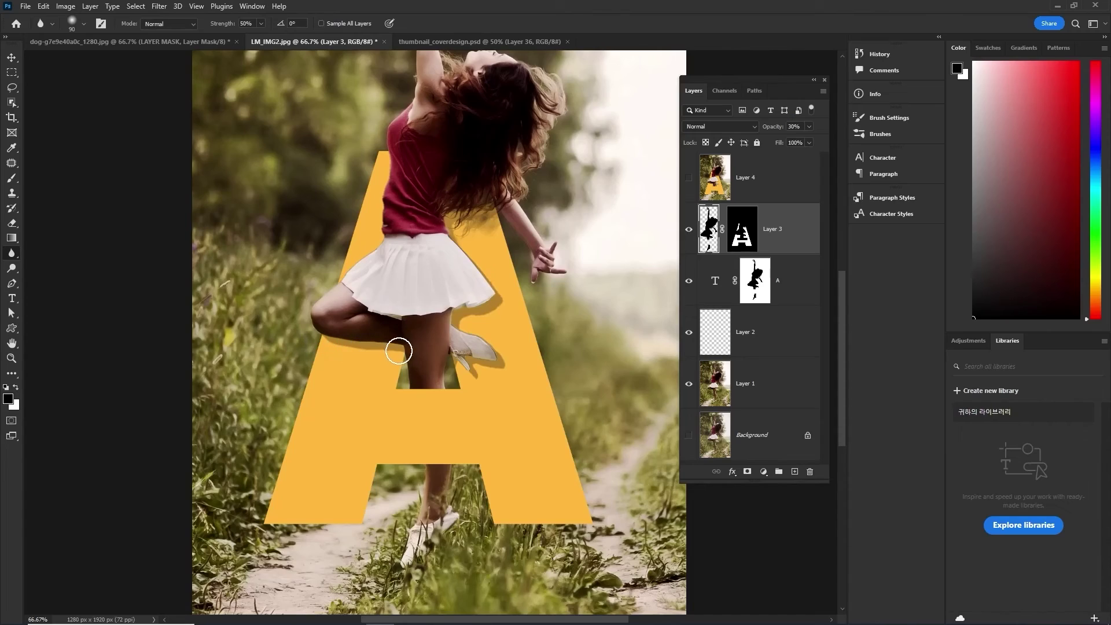
mouse_move(311, 356)
left_mouse_down()
mouse_move(399, 359)
mouse_move(372, 344)
mouse_move(299, 344)
mouse_move(484, 380)
mouse_move(483, 369)
mouse_move(513, 370)
mouse_move(458, 365)
mouse_move(474, 381)
mouse_move(457, 333)
mouse_move(504, 302)
mouse_move(433, 349)
left_mouse_up()
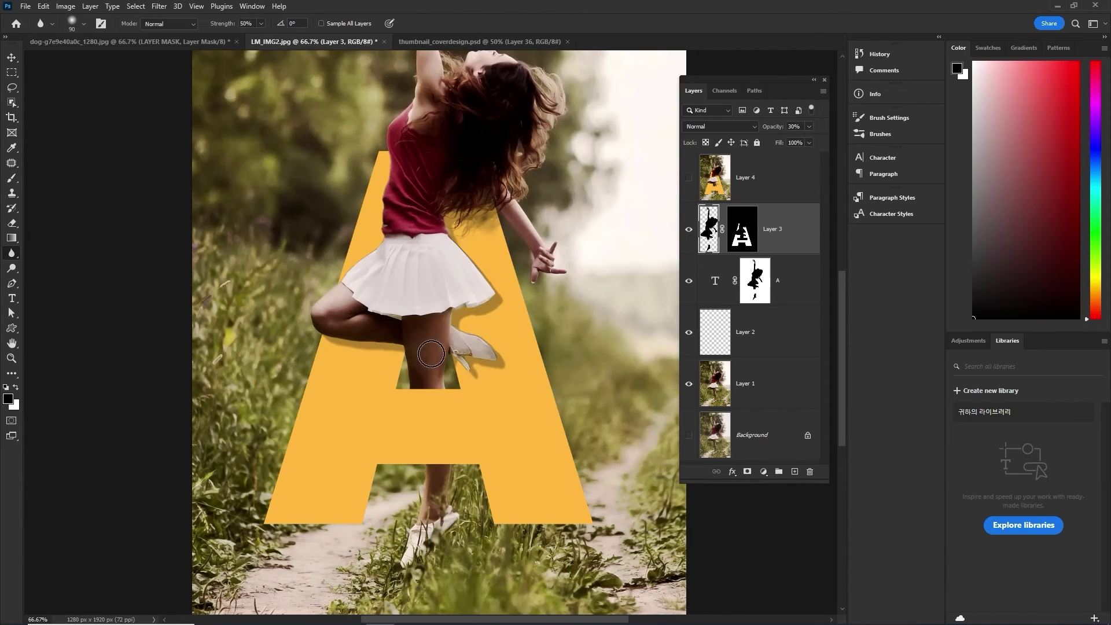